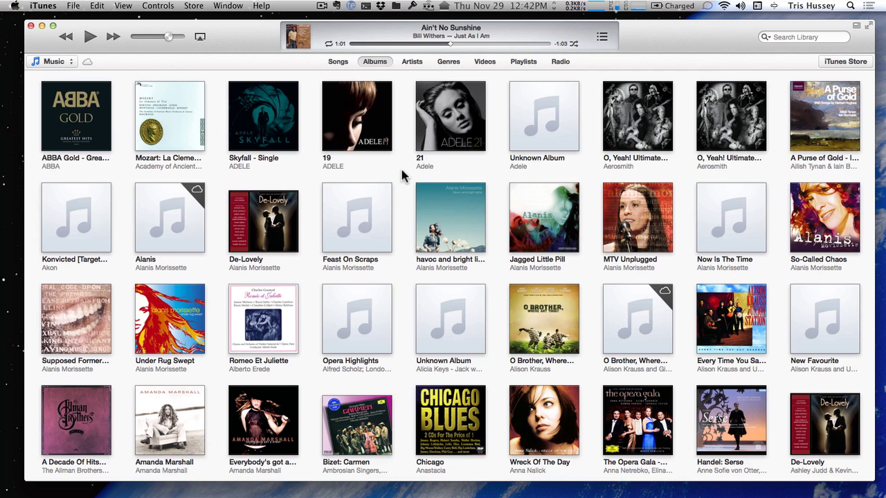
# Scroll through the album grid, then show and hide the library sidebar
pyautogui.scroll(-1, 400, 167)
pyautogui.scroll(-10, 402, 170)
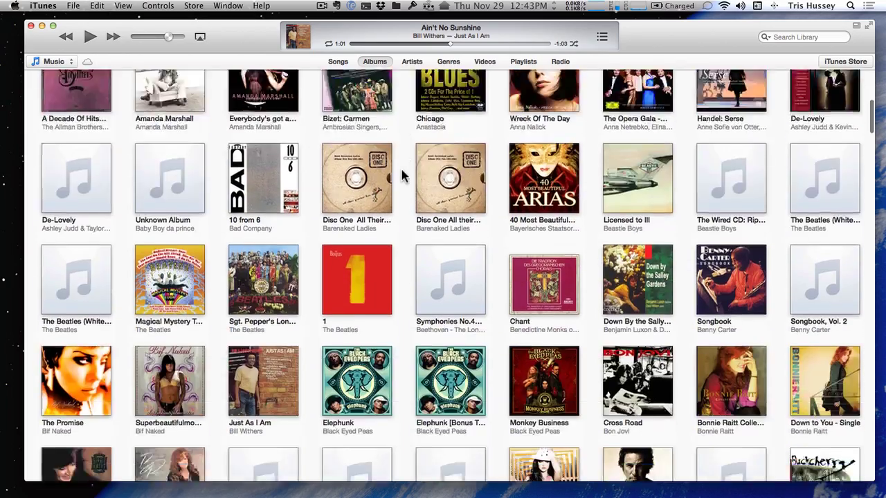
pyautogui.scroll(-15, 402, 175)
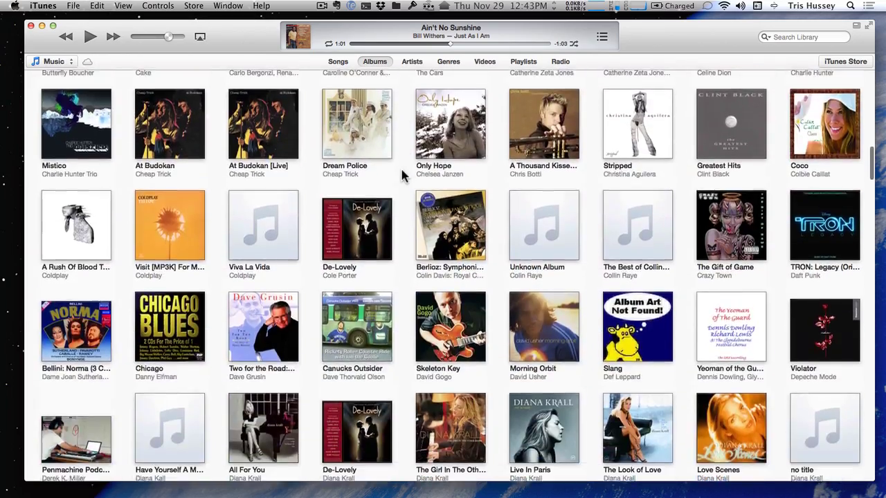
pyautogui.scroll(-10, 403, 176)
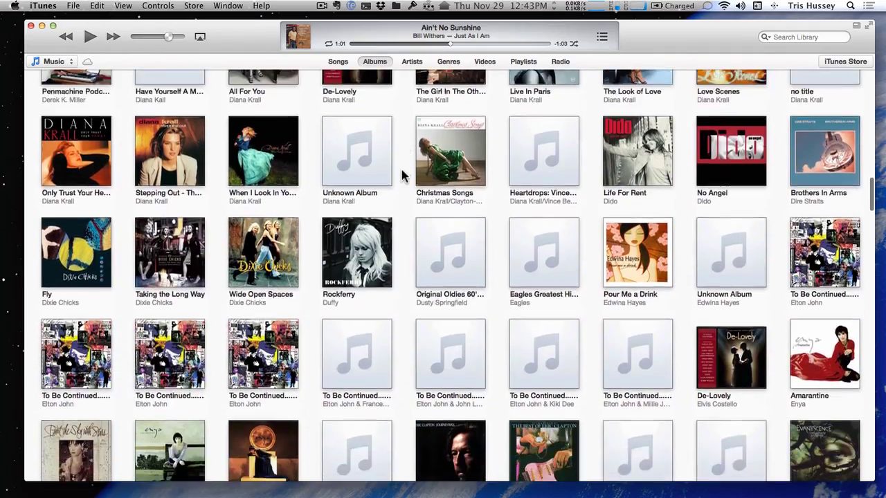
pyautogui.scroll(-17, 403, 175)
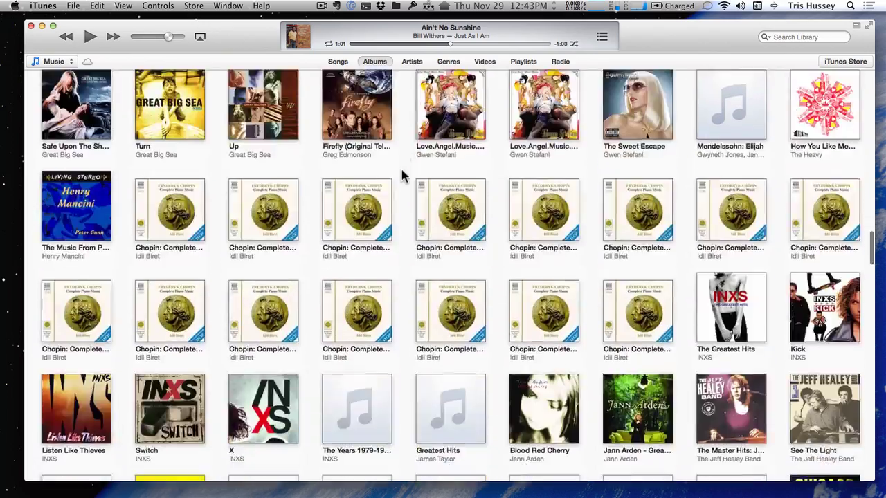
pyautogui.scroll(20, 403, 176)
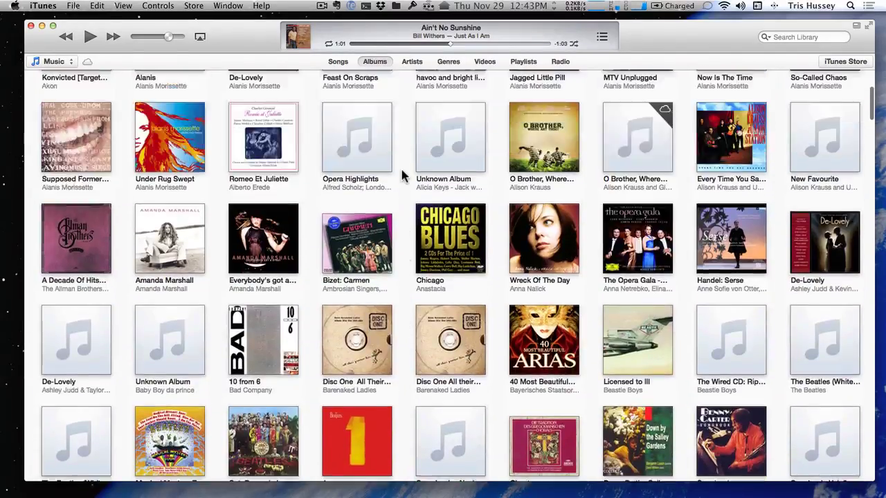
pyautogui.scroll(5, 402, 175)
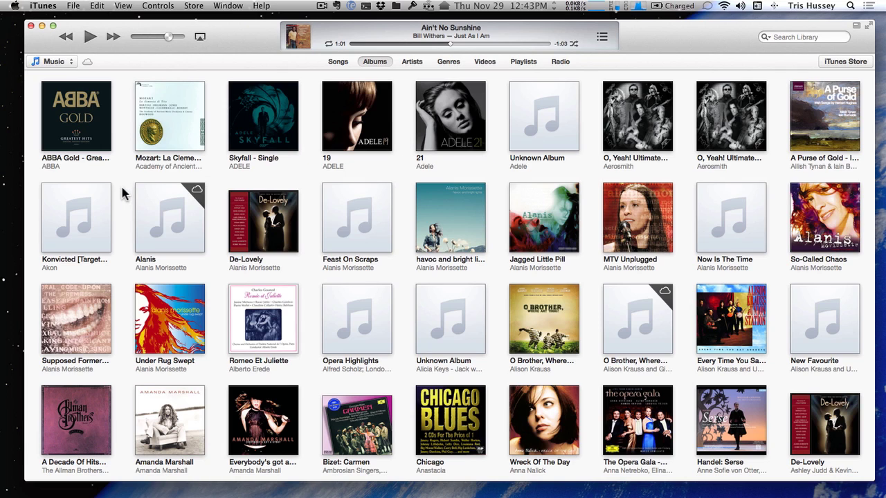
pyautogui.click(124, 7)
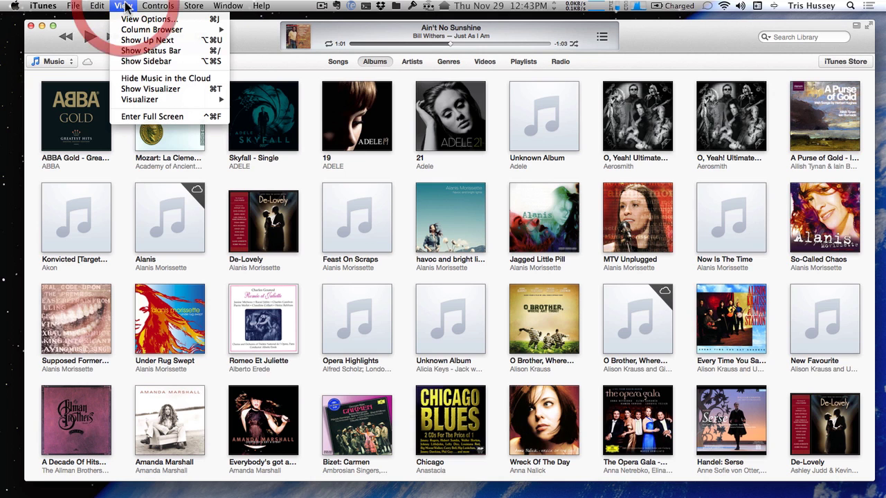
pyautogui.click(146, 62)
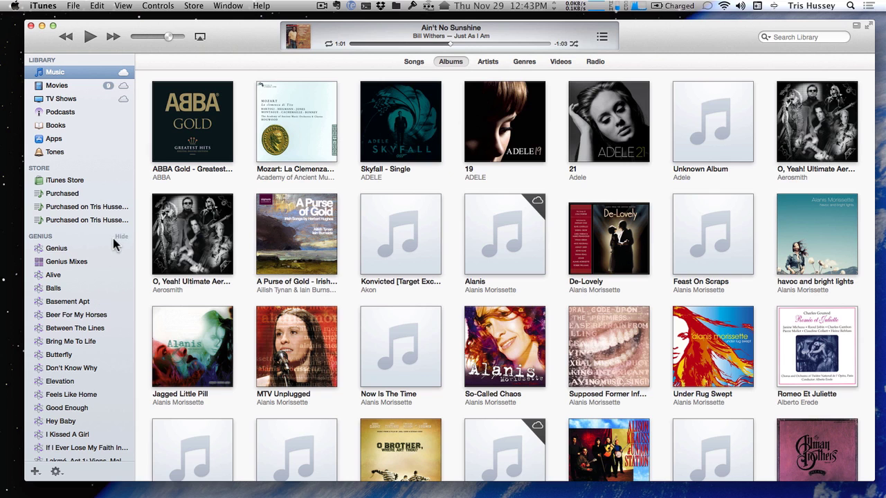
pyautogui.click(124, 6)
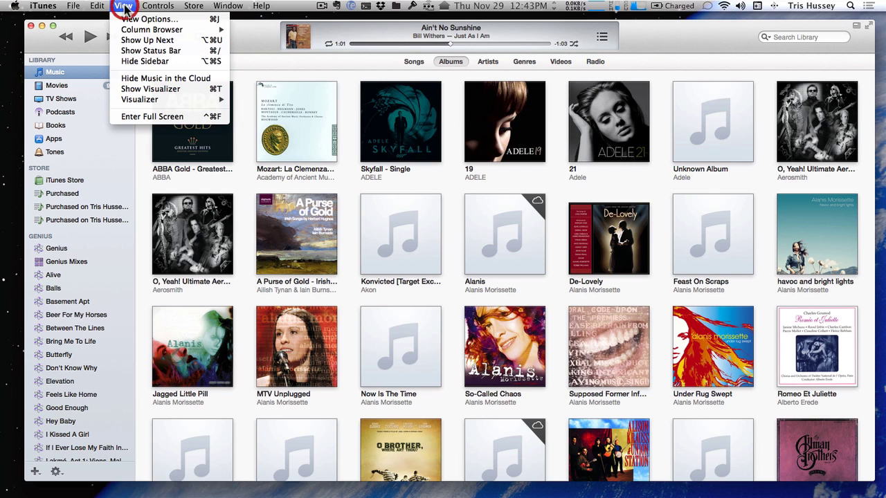
pyautogui.click(142, 61)
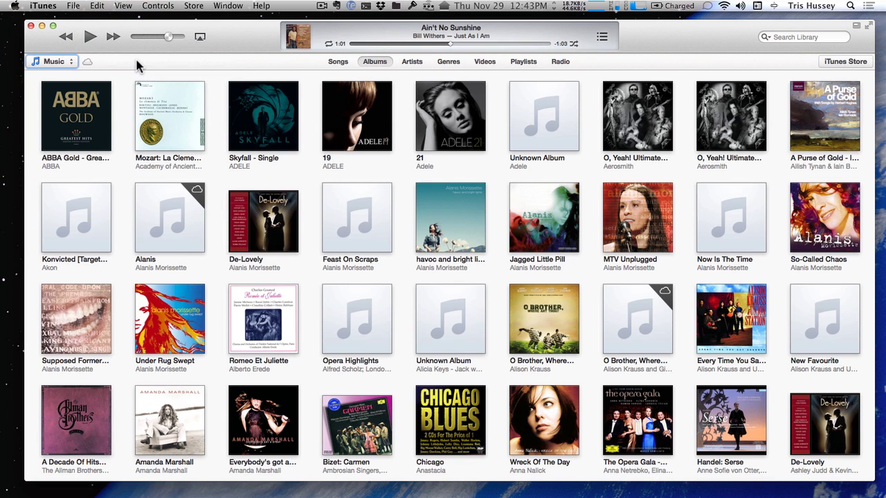
# Browse the Movies library as a poster grid and by genre, view Apps, then return to Music
pyautogui.click(64, 63)
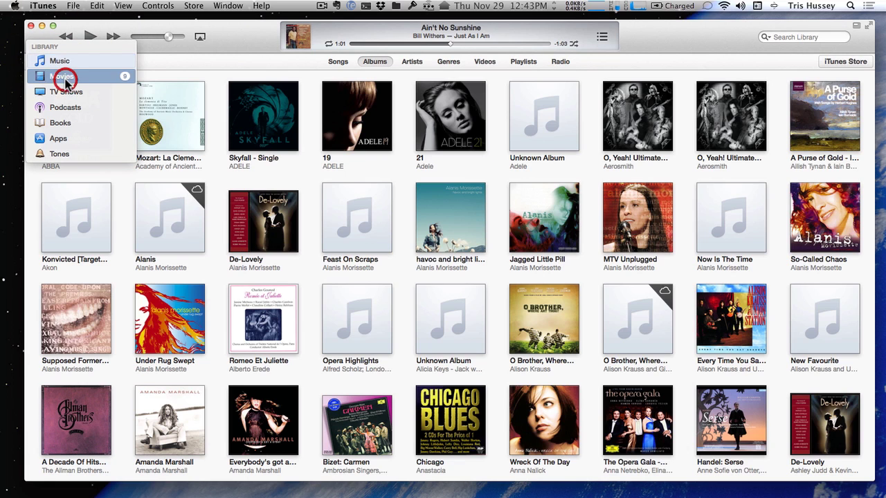
pyautogui.click(62, 76)
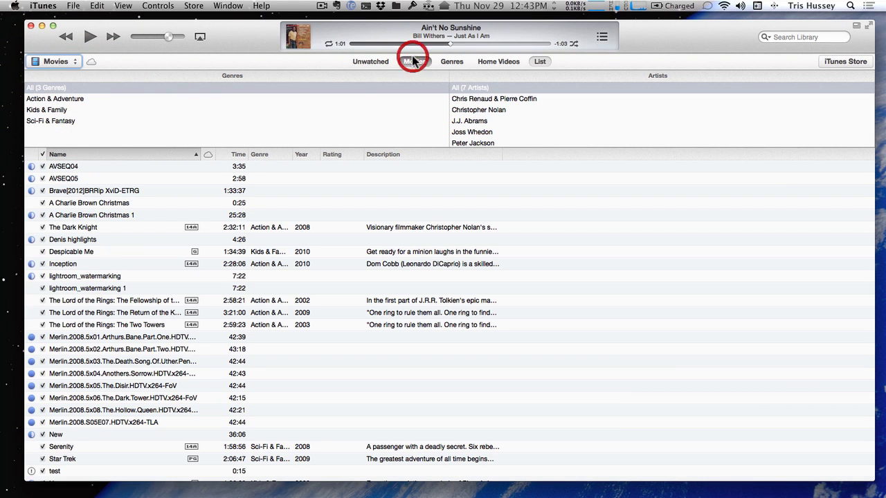
pyautogui.click(414, 61)
pyautogui.click(456, 61)
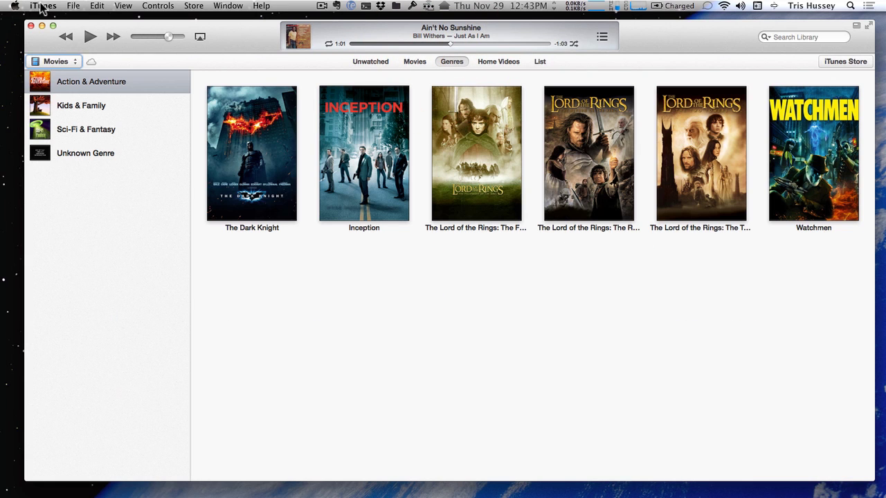
pyautogui.click(75, 62)
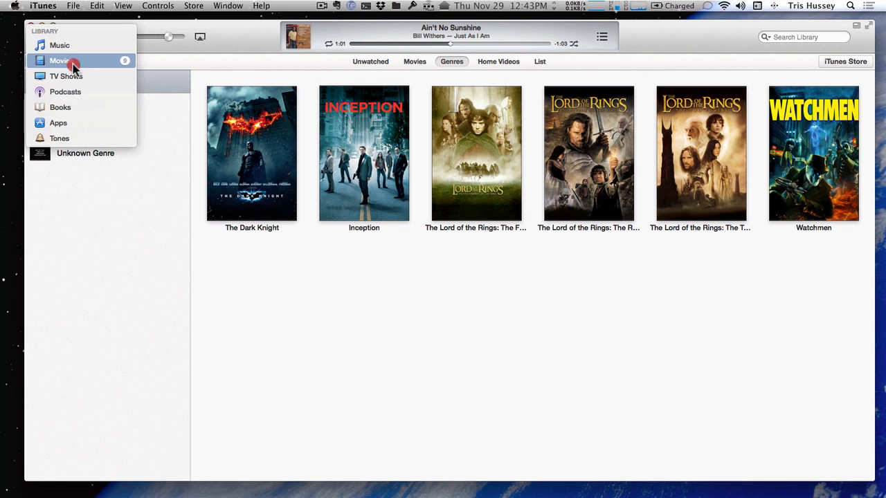
pyautogui.click(81, 124)
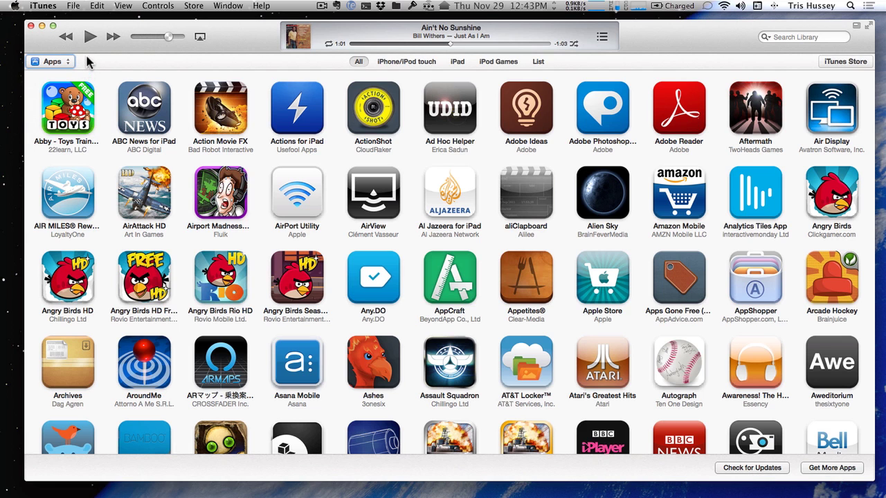
pyautogui.click(64, 62)
pyautogui.click(61, 32)
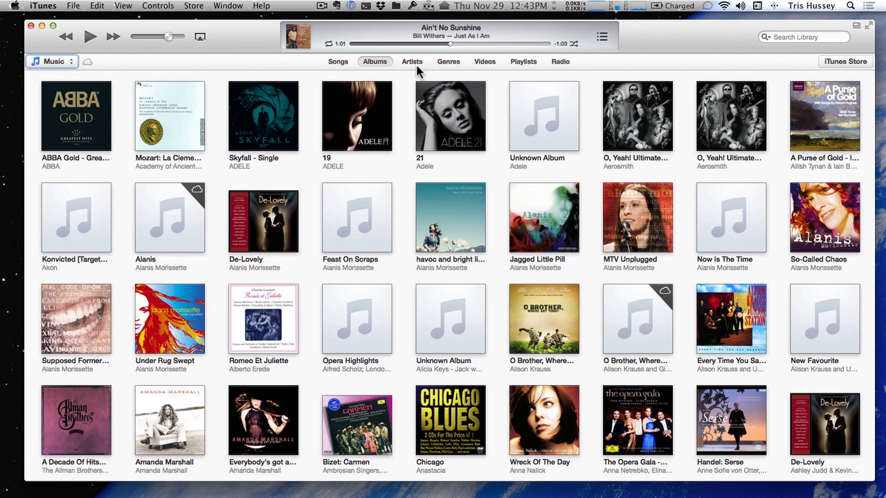
pyautogui.click(340, 62)
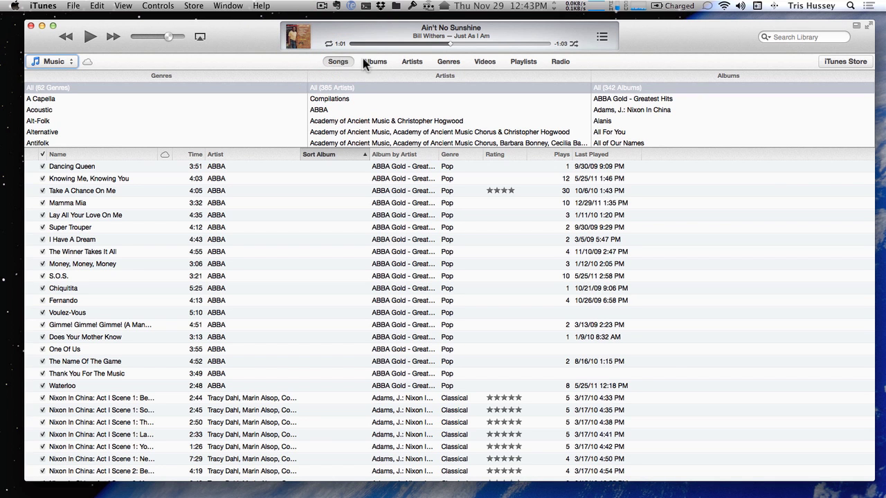
pyautogui.click(519, 62)
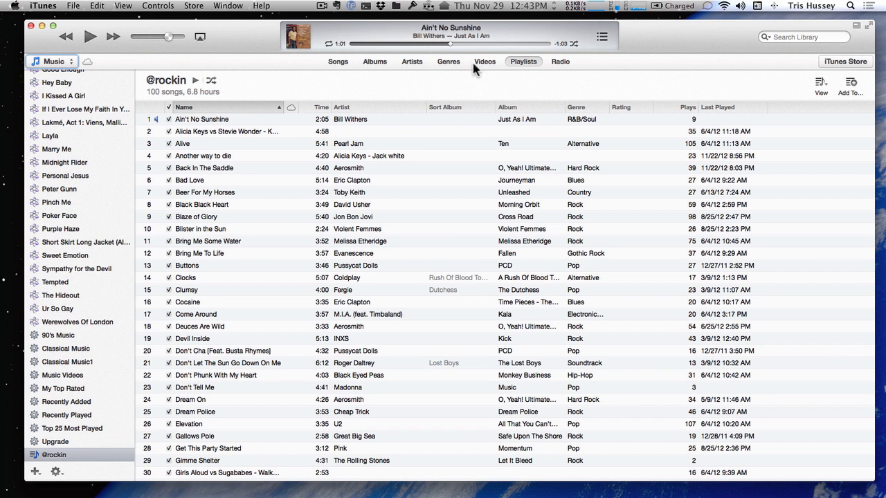
pyautogui.click(402, 61)
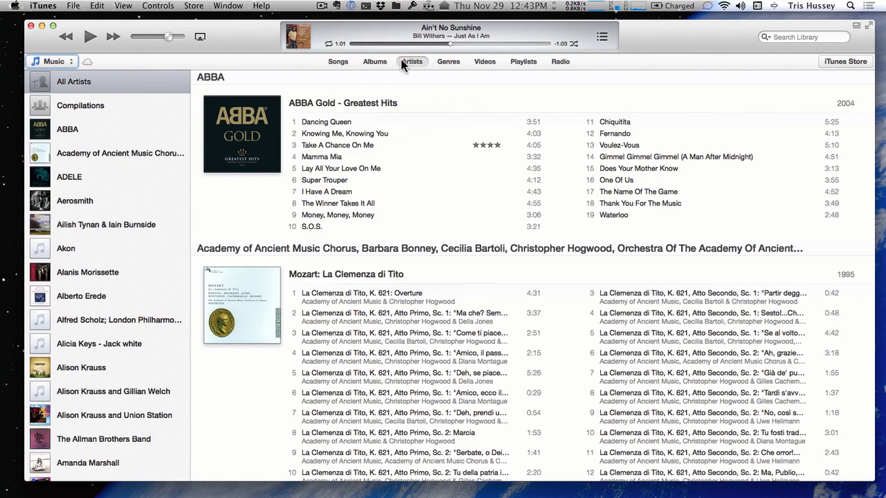
pyautogui.click(376, 62)
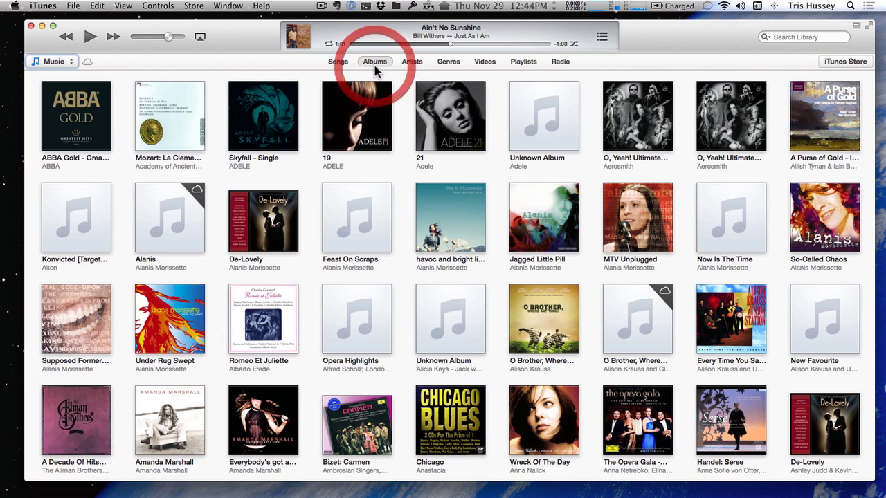
# Play Adele's 21, queue I'll Be Waiting after Rumour Has It, and skip to it
pyautogui.click(462, 126)
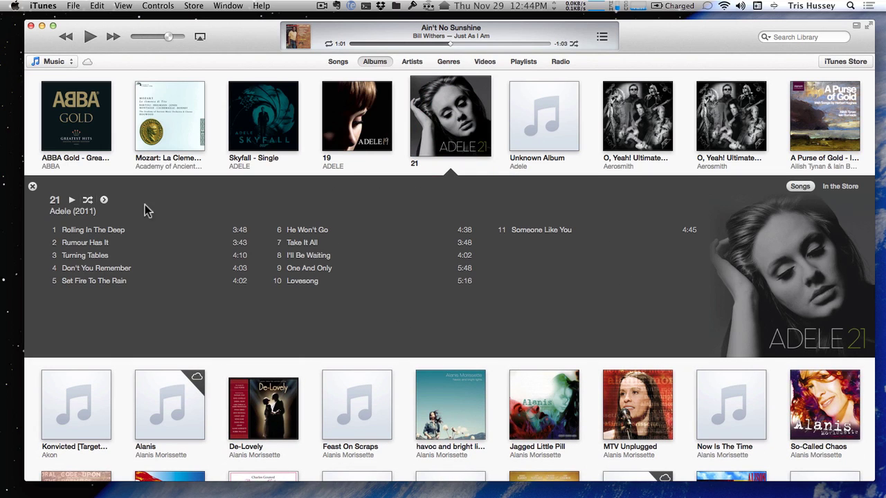
pyautogui.click(72, 200)
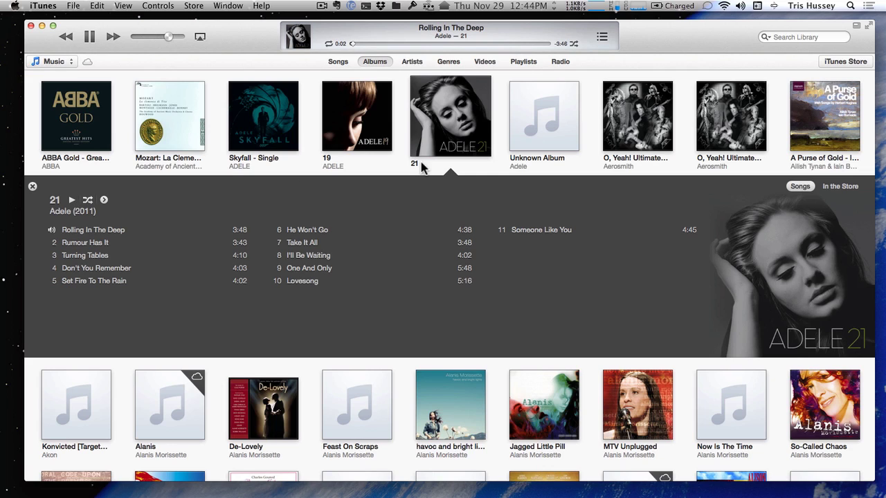
pyautogui.click(602, 38)
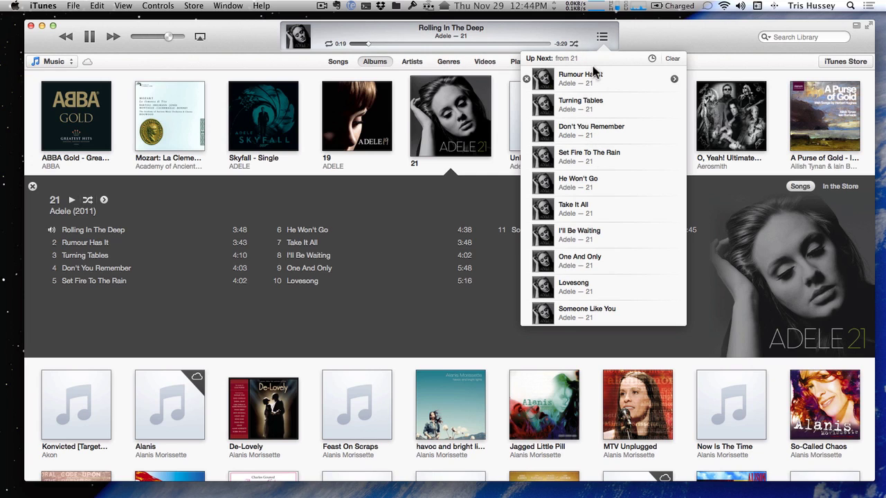
pyautogui.moveTo(587, 240); pyautogui.dragTo(587, 74)
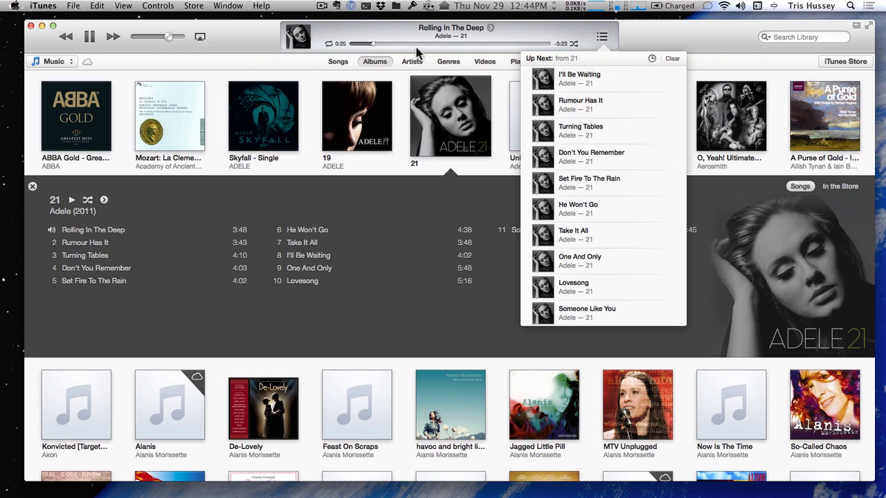
pyautogui.click(601, 36)
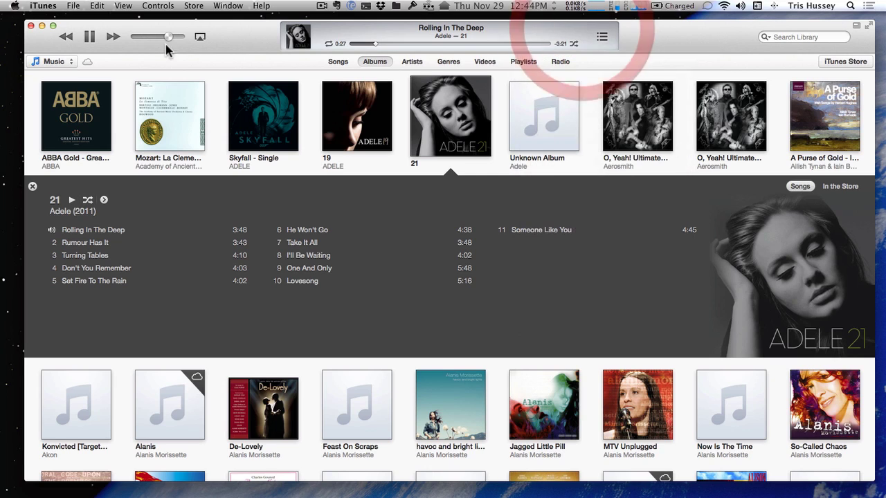
pyautogui.click(112, 37)
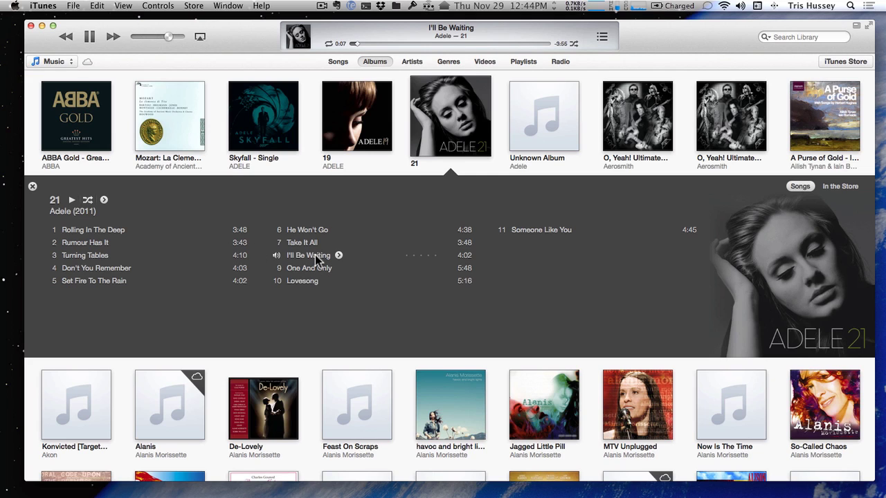
pyautogui.click(526, 61)
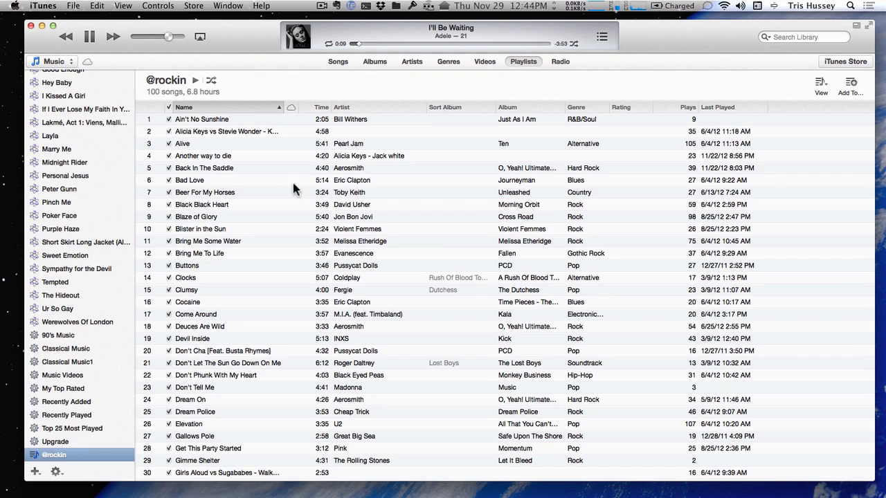
pyautogui.click(62, 454)
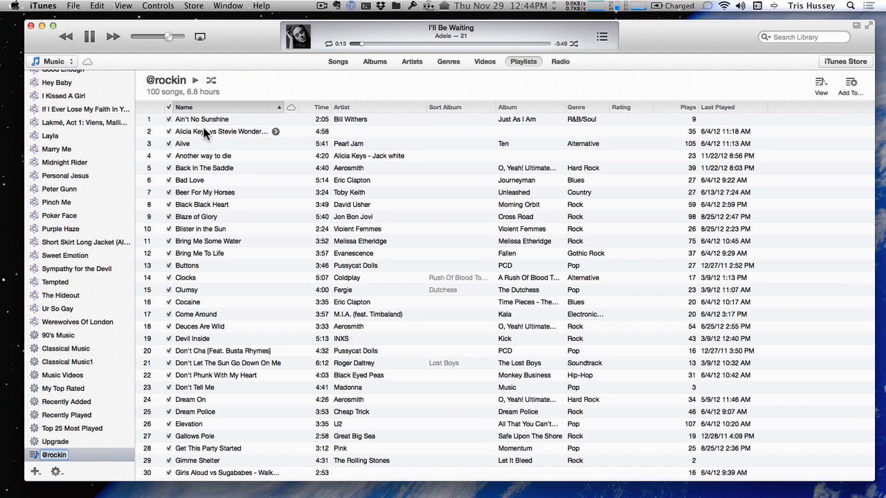
pyautogui.doubleClick(194, 156)
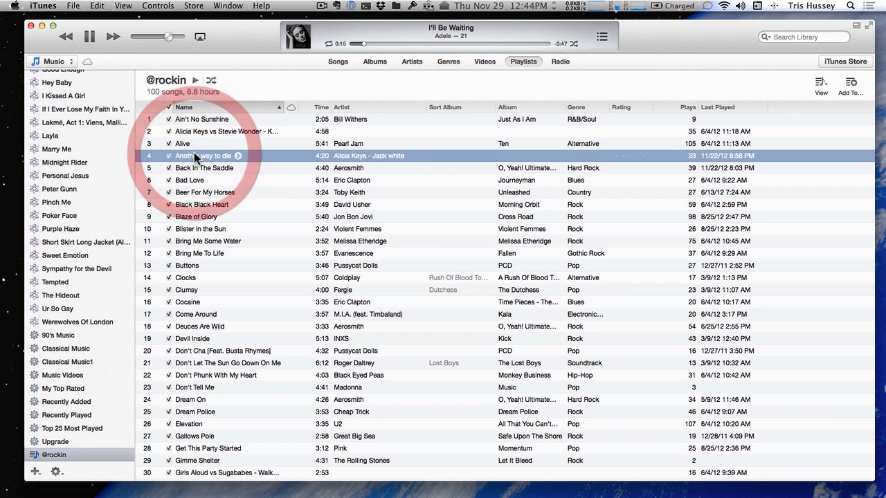
# Move Bring Me To Life to the top of Up Next and skip to it
pyautogui.click(601, 36)
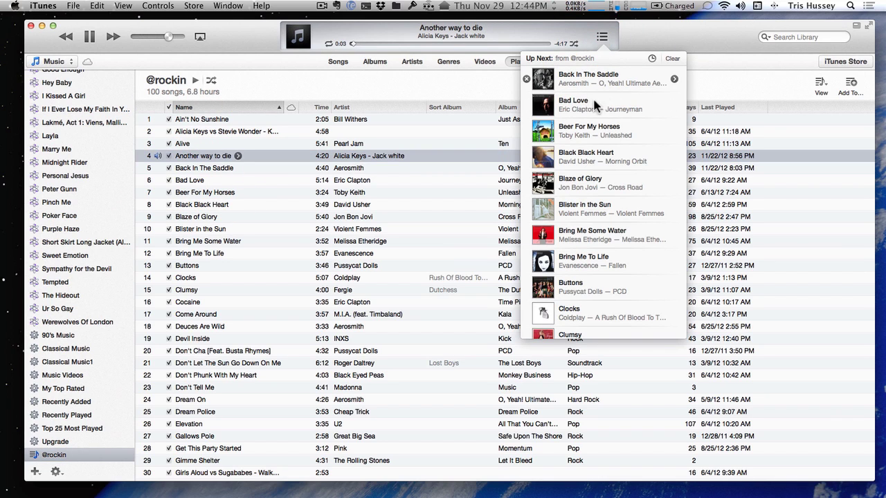
pyautogui.moveTo(588, 262); pyautogui.dragTo(585, 69)
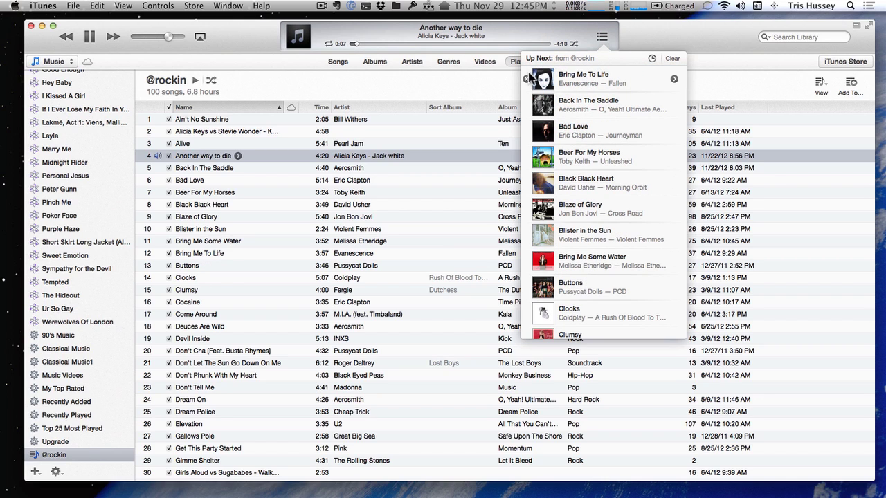
pyautogui.click(112, 37)
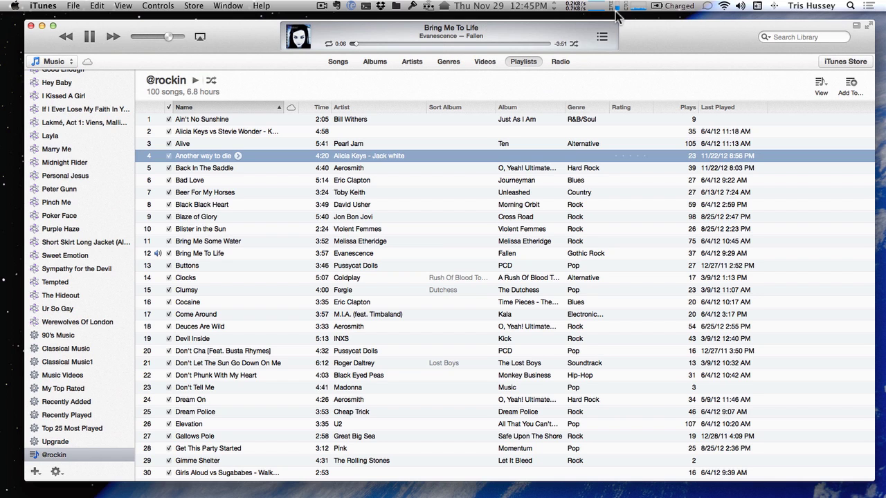
# Switch to the MiniPlayer, try its Up Next, volume and song actions, and move it higher
pyautogui.click(857, 27)
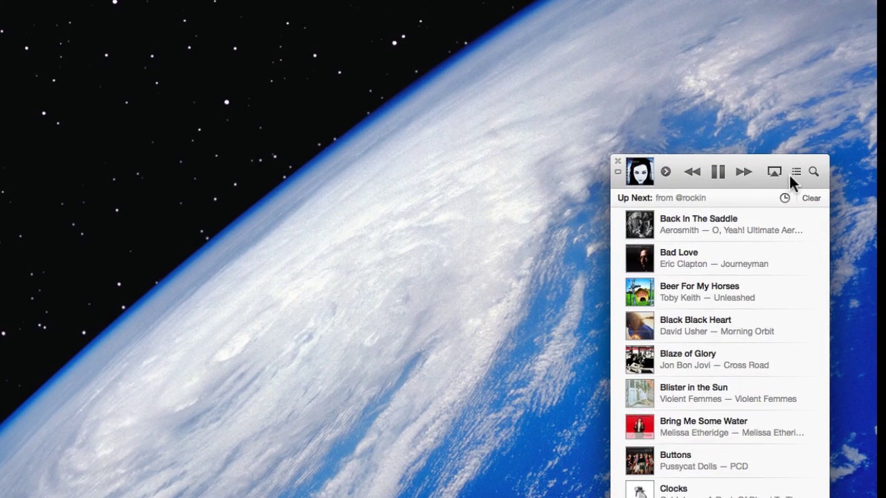
pyautogui.click(794, 173)
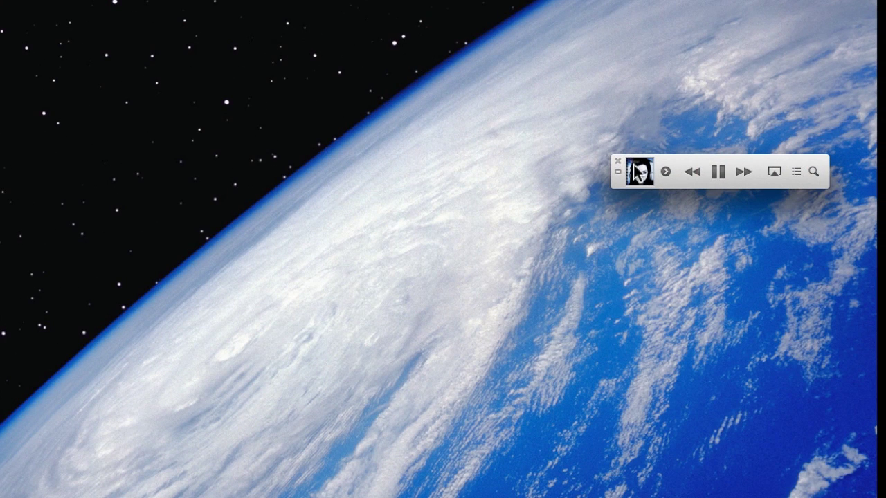
pyautogui.press('XF86AudioRaiseVolume')
pyautogui.click(666, 171)
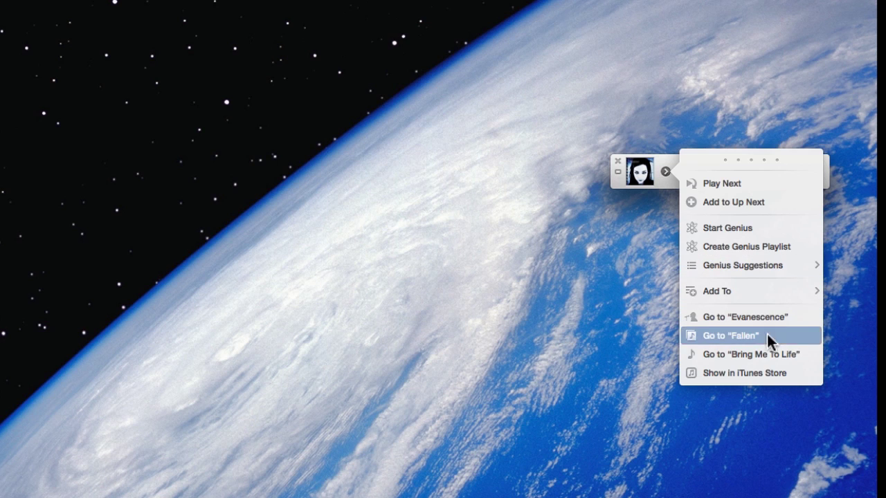
pyautogui.click(661, 158)
pyautogui.click(796, 171)
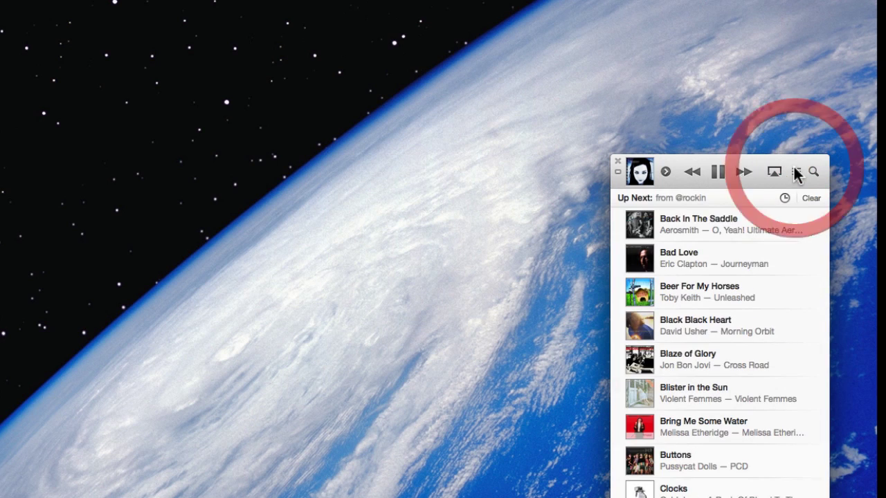
pyautogui.moveTo(755, 157); pyautogui.dragTo(758, 49)
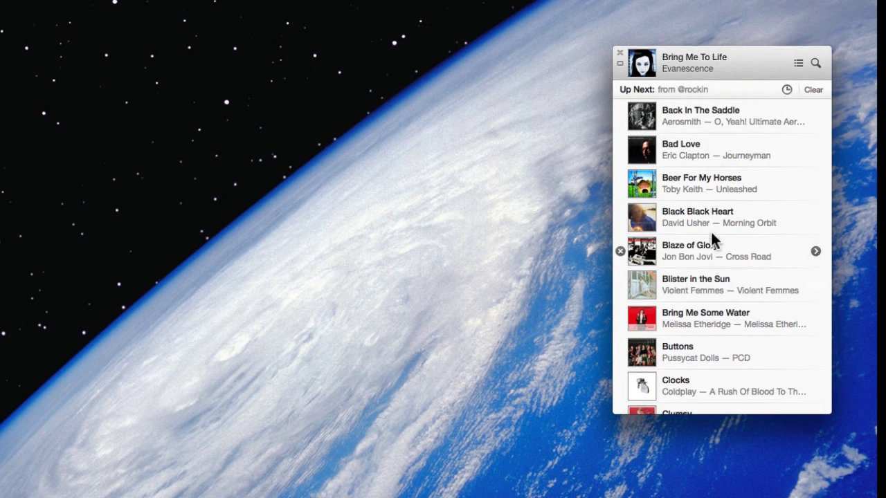
# Move Black Black Heart, Buttons and Clocks up in Up Next, skip to Buttons, and restore the full window
pyautogui.moveTo(706, 220); pyautogui.dragTo(703, 112)
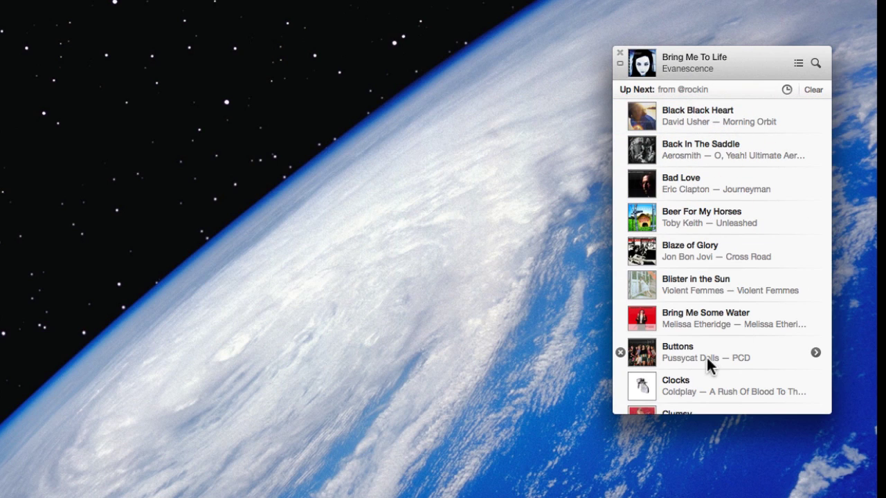
pyautogui.moveTo(707, 357); pyautogui.dragTo(679, 147)
pyautogui.moveTo(693, 378); pyautogui.dragTo(672, 138)
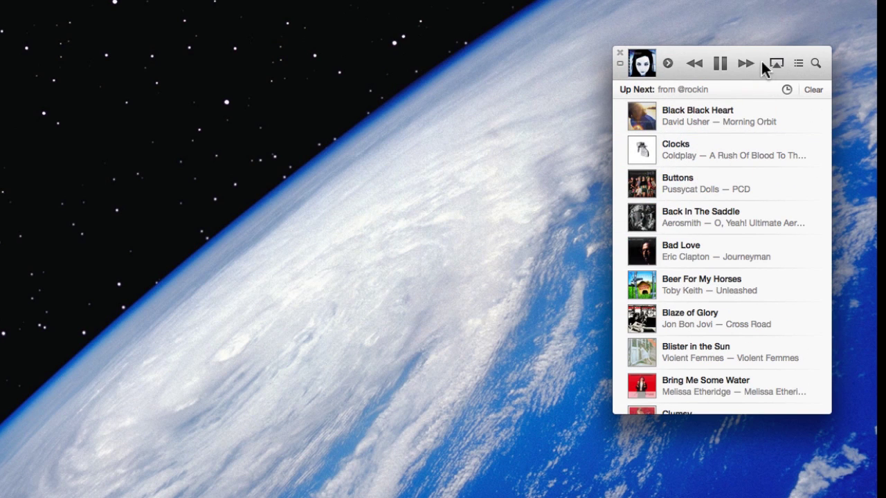
pyautogui.click(751, 62)
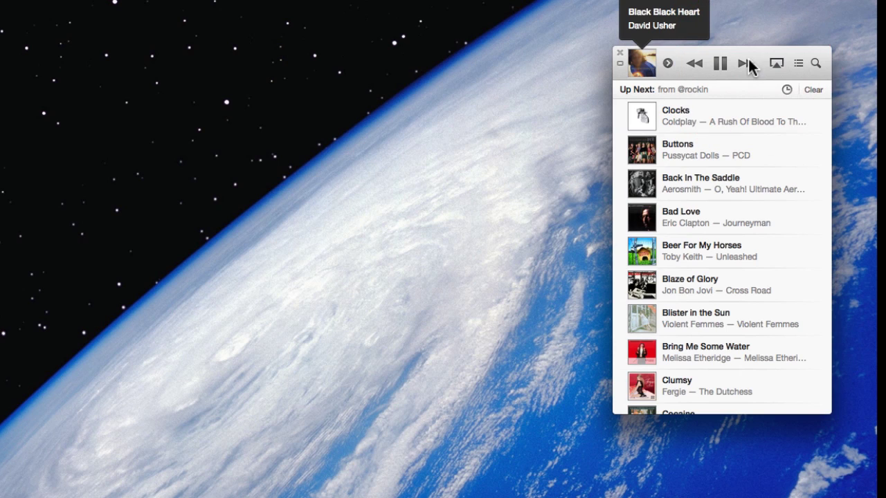
pyautogui.click(749, 61)
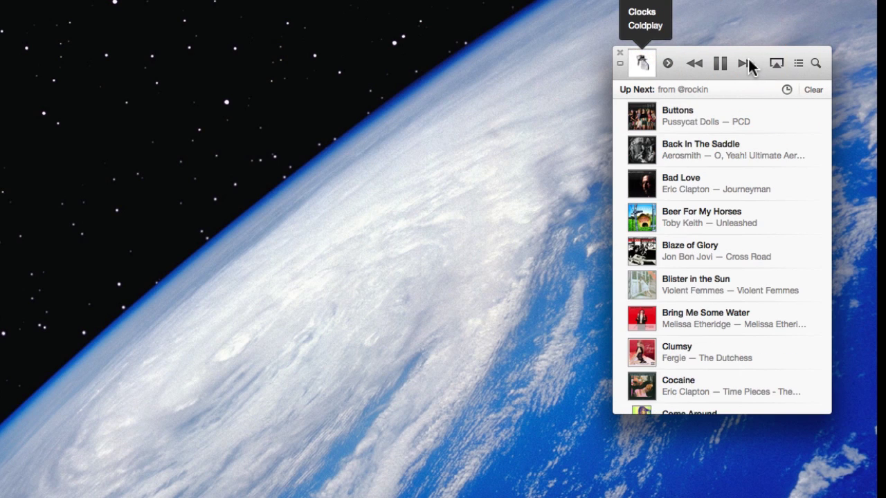
pyautogui.click(745, 63)
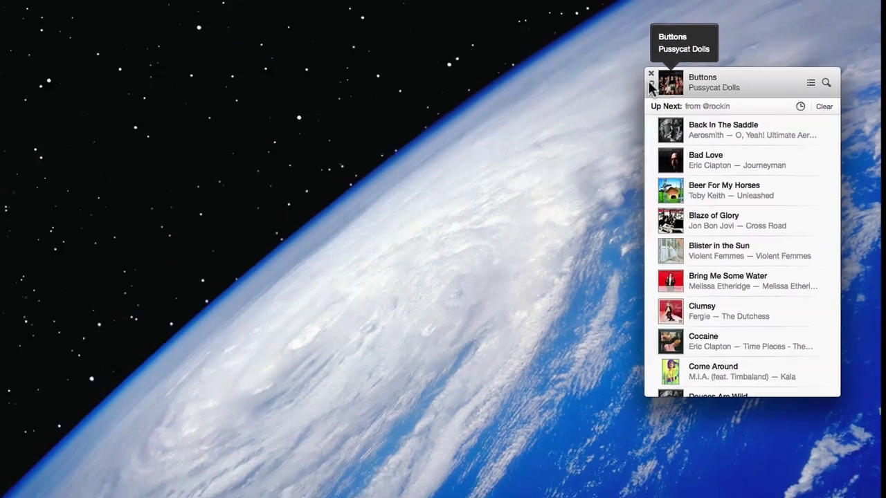
pyautogui.click(651, 85)
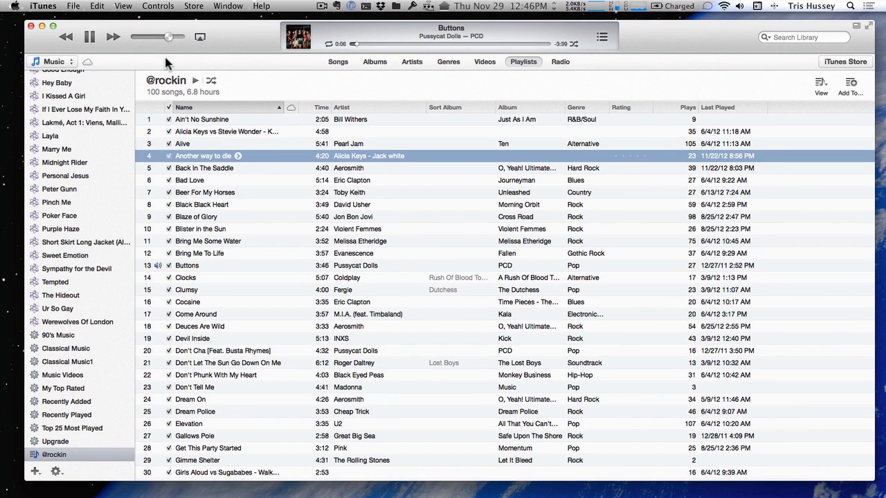
# Pause the song and go to the iTunes Store home page
pyautogui.click(91, 36)
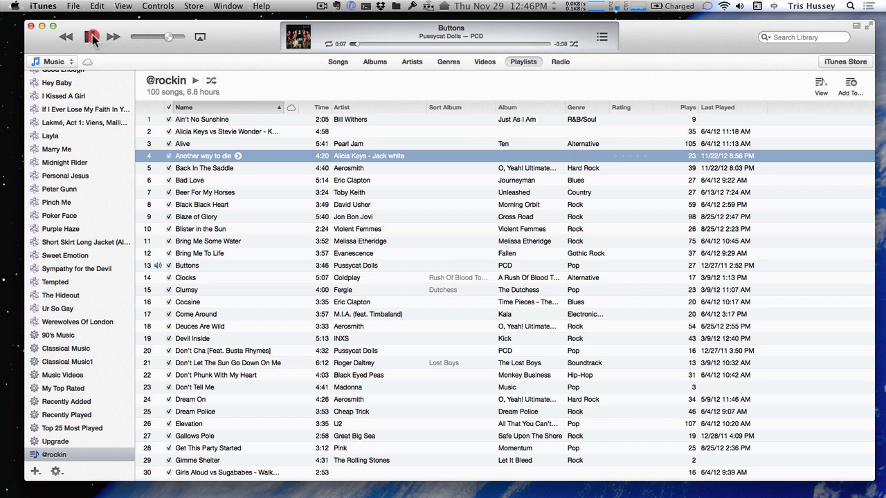
pyautogui.click(841, 61)
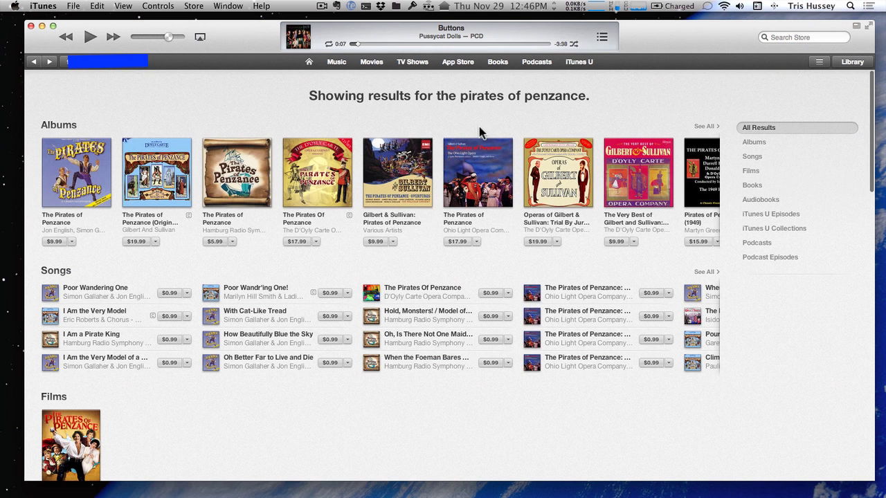
pyautogui.click(306, 61)
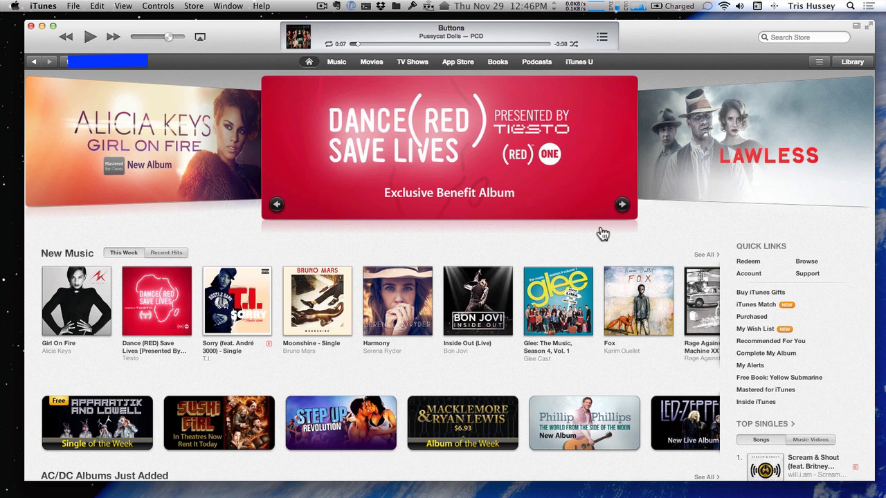
# Cycle the featured banner past AC/DC to the Holiday Romance promotion
pyautogui.click(621, 205)
pyautogui.click(621, 205)
pyautogui.click(621, 206)
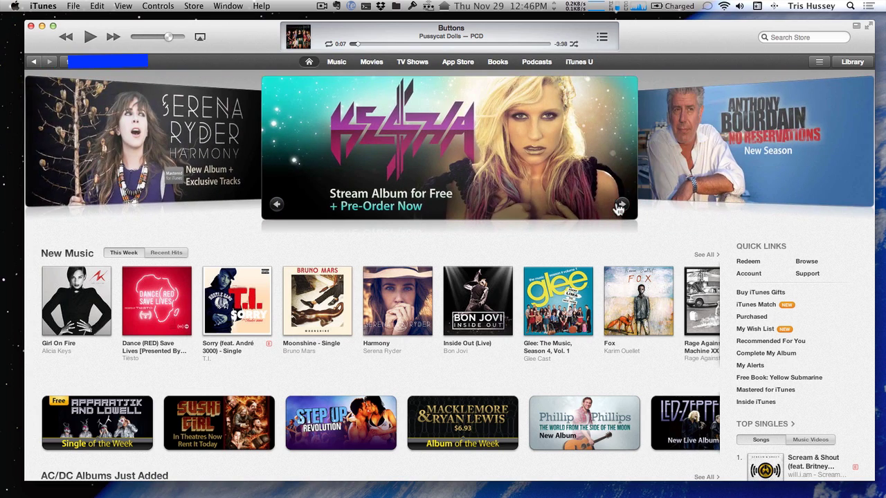
pyautogui.click(621, 206)
pyautogui.click(621, 206)
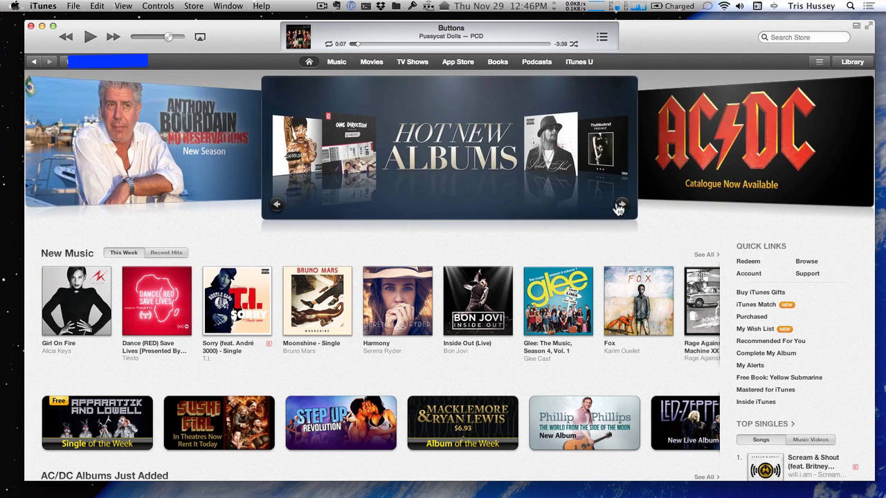
pyautogui.click(621, 205)
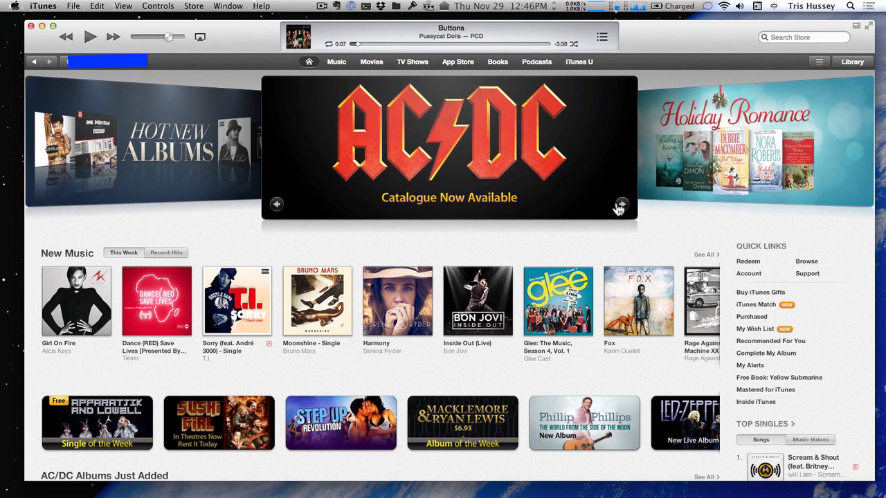
pyautogui.click(621, 205)
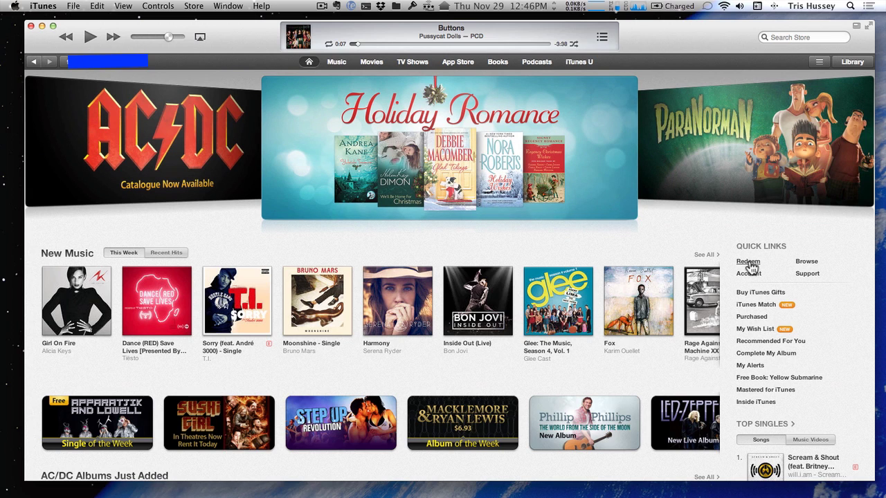
pyautogui.click(749, 263)
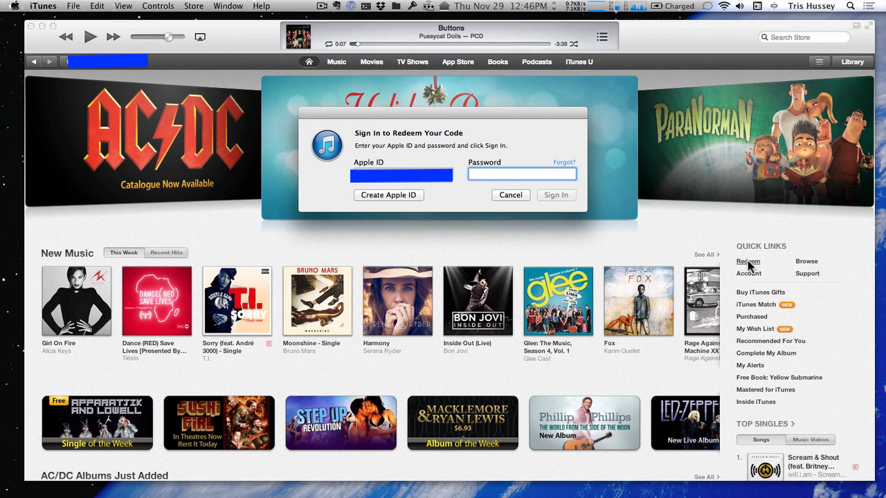
pyautogui.click(509, 197)
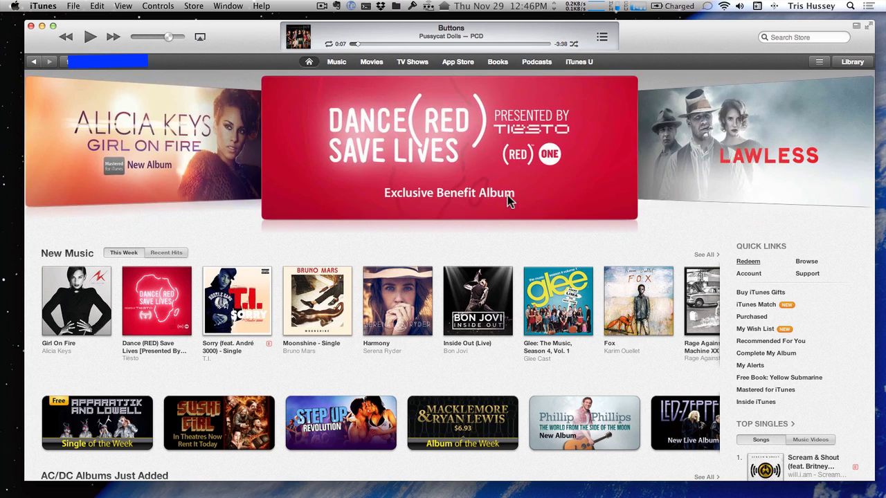
pyautogui.click(853, 62)
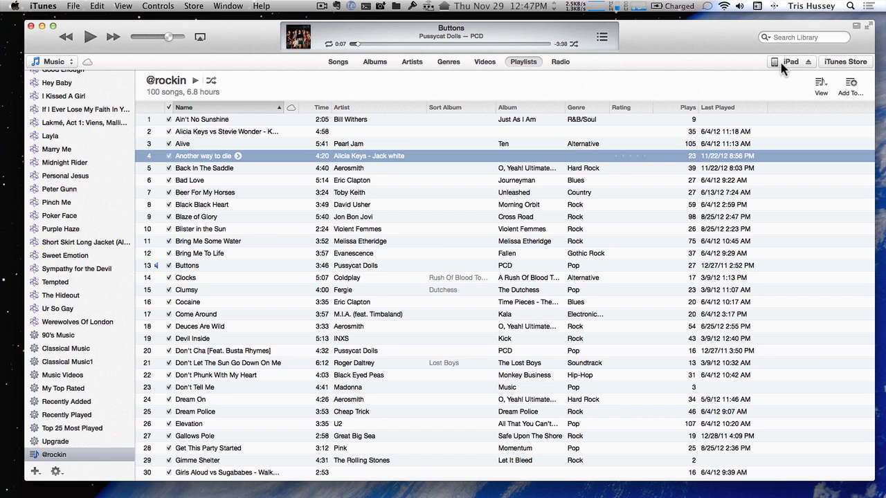
# Open the tPadmini iPad's Summary, then view its Apps, Music and Movies sync pages
pyautogui.click(783, 64)
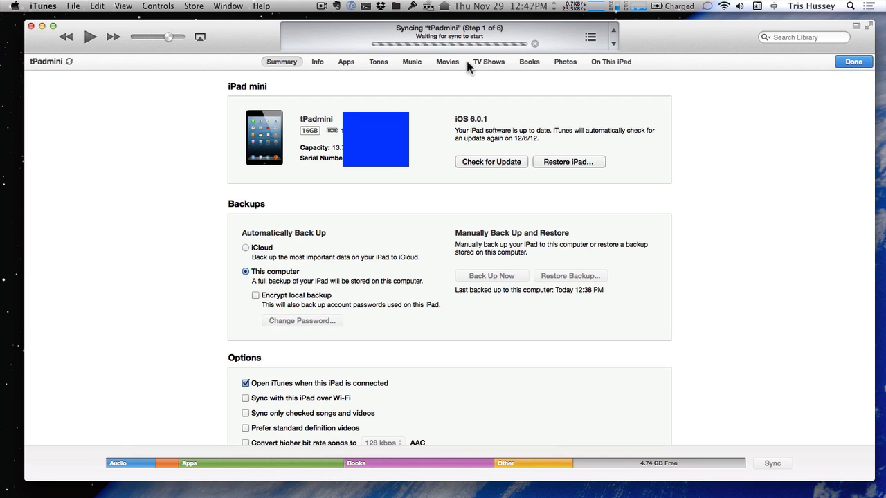
pyautogui.scroll(-2, 97, 208)
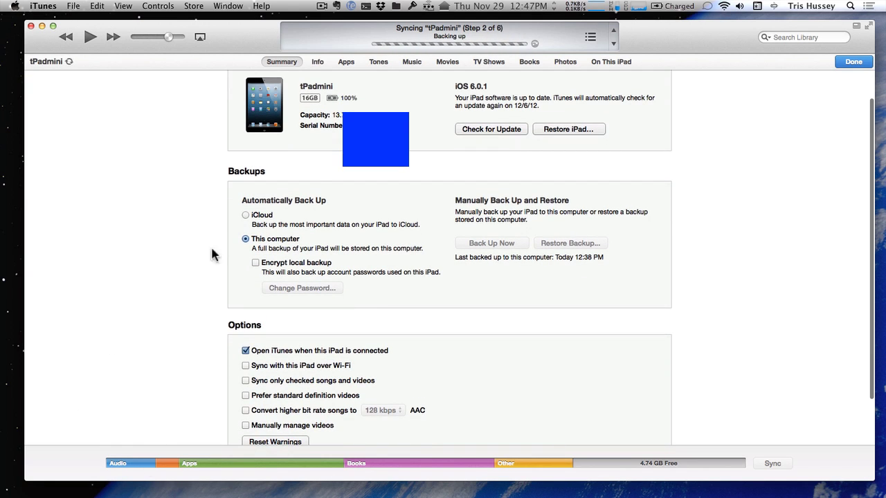
pyautogui.click(346, 62)
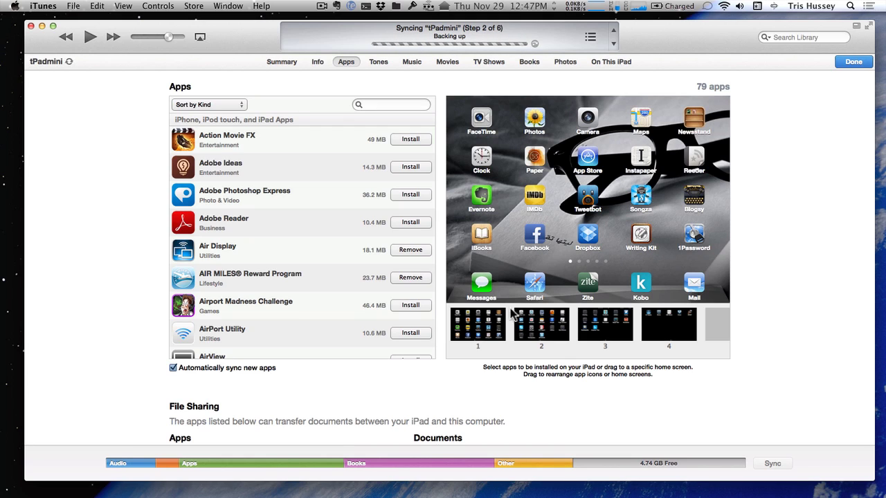
pyautogui.click(408, 63)
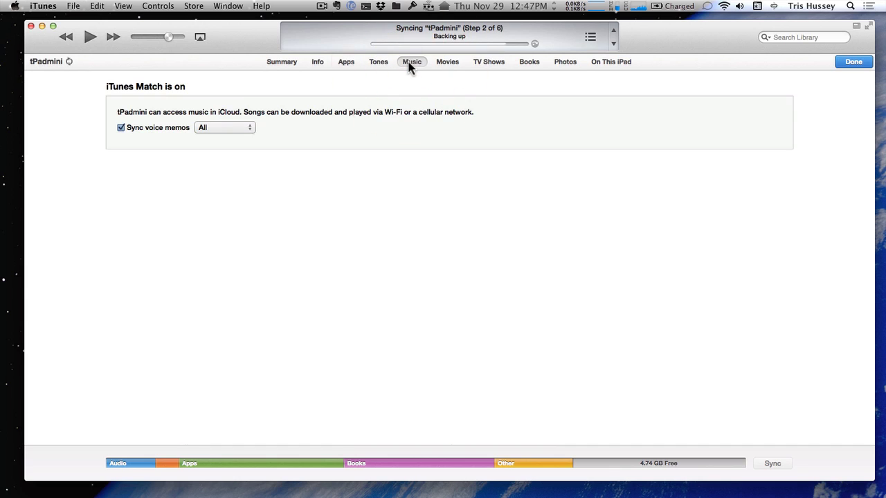
pyautogui.click(447, 62)
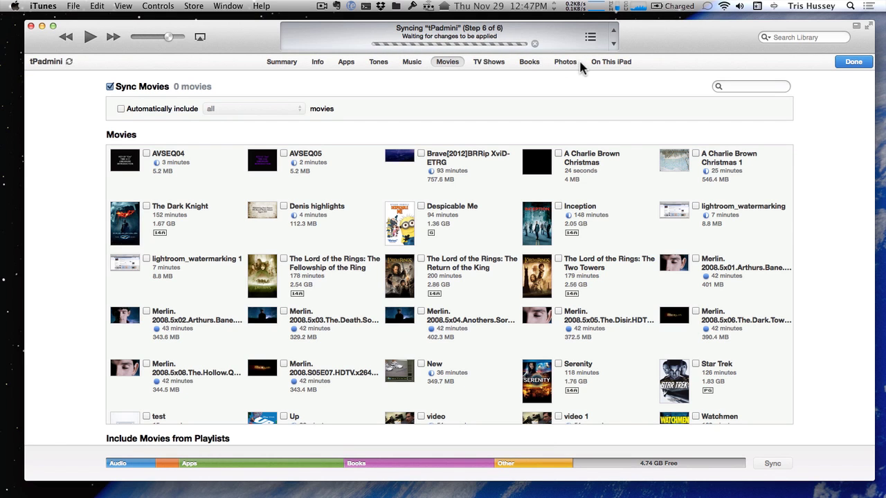
# View the iPad's On This iPad and Photos pages, scroll its Summary, then return to the library
pyautogui.click(594, 62)
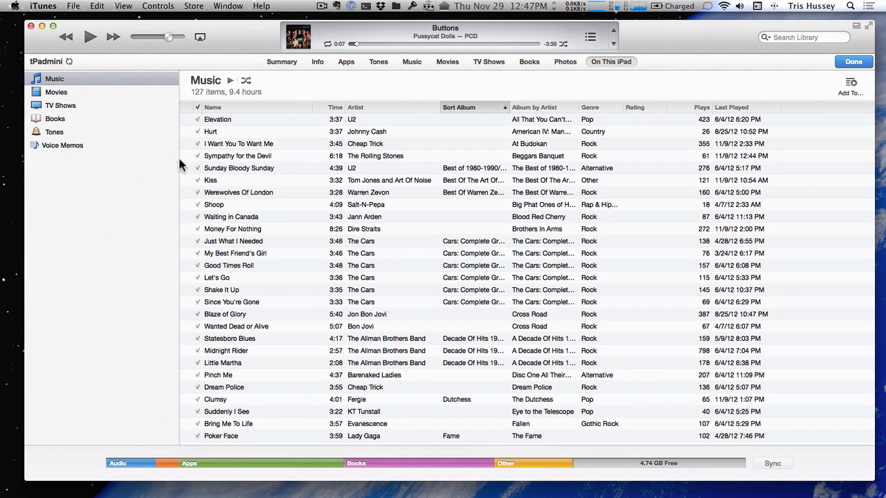
pyautogui.click(570, 61)
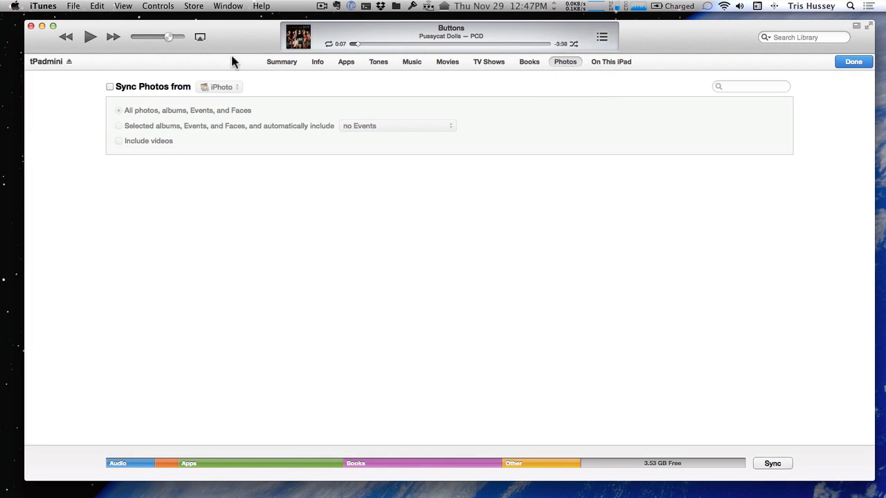
pyautogui.click(281, 62)
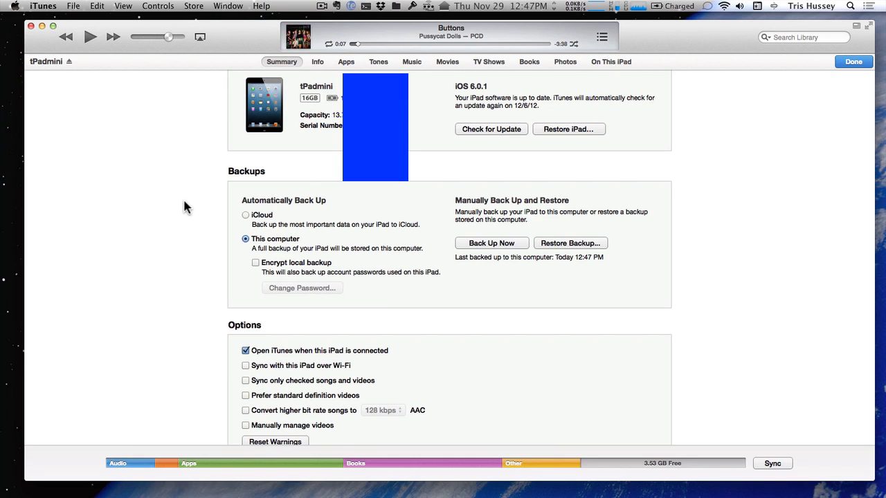
pyautogui.scroll(-3, 184, 206)
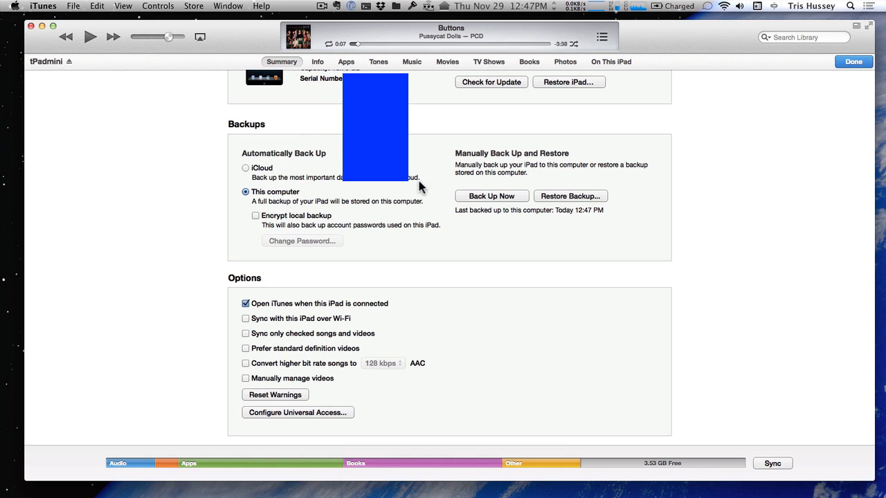
pyautogui.scroll(5, 422, 223)
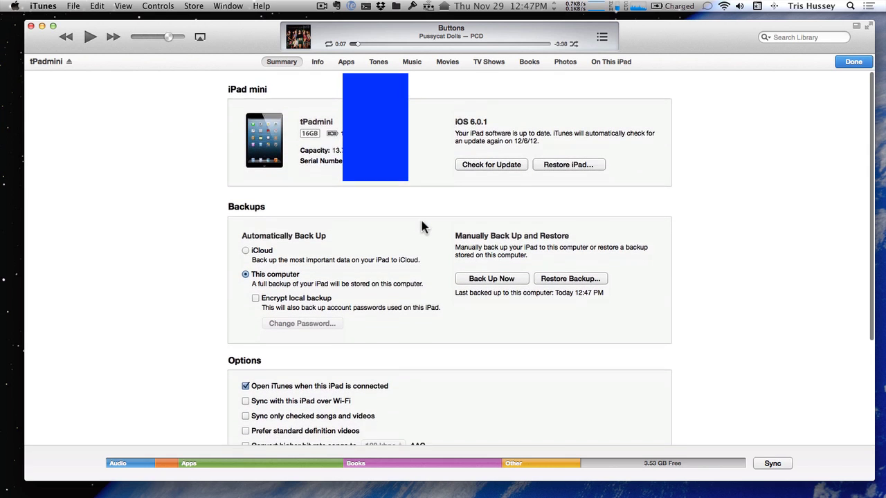
pyautogui.click(854, 61)
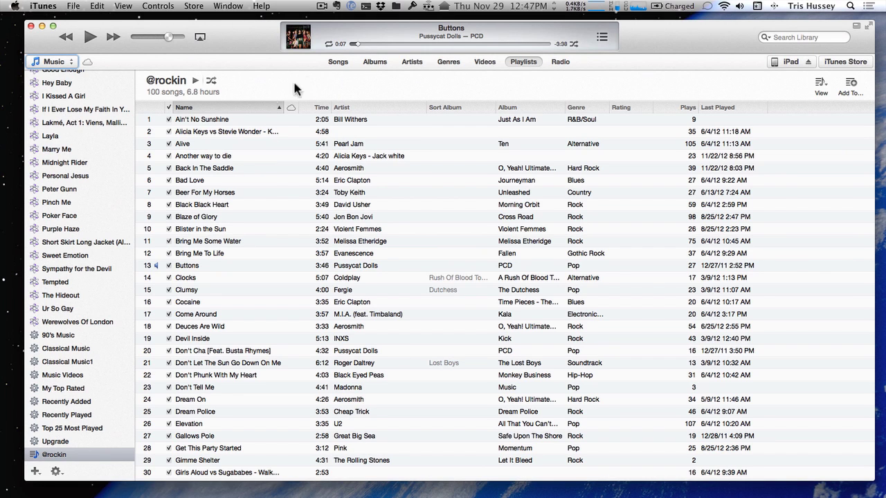
# Show the Music library as albums, then list its videos, including Melt My Heart to Stone
pyautogui.click(373, 63)
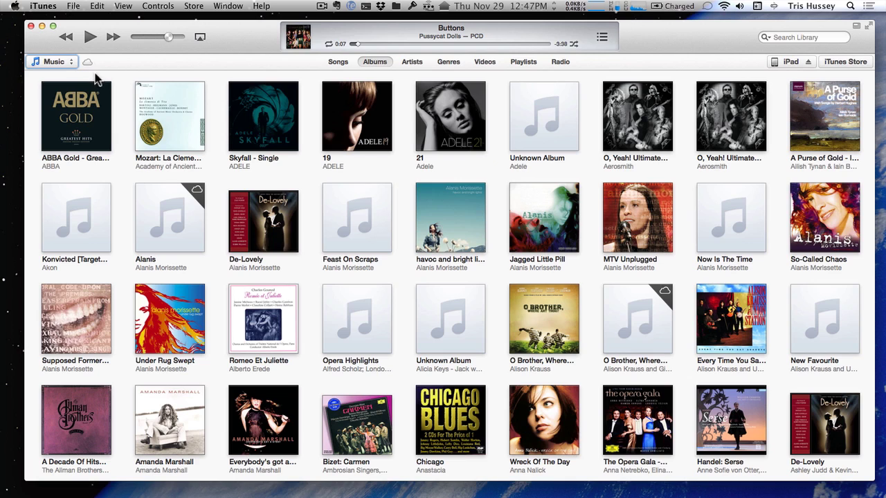
pyautogui.click(57, 62)
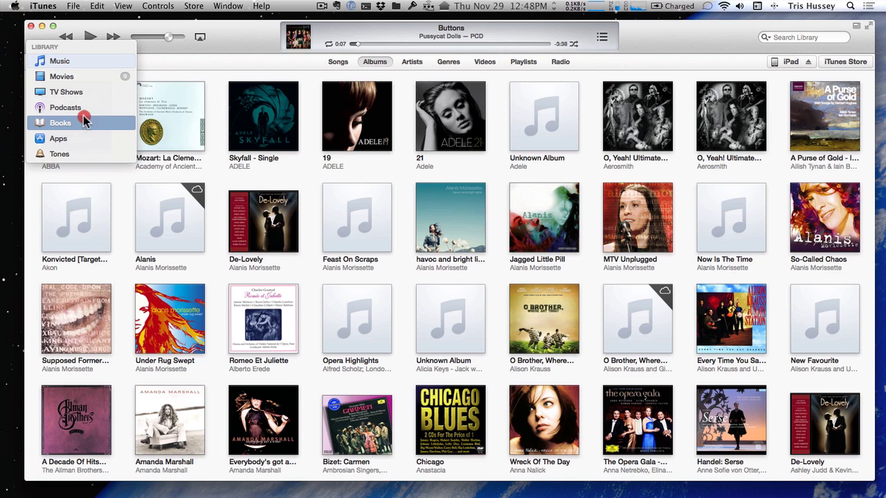
pyautogui.click(64, 61)
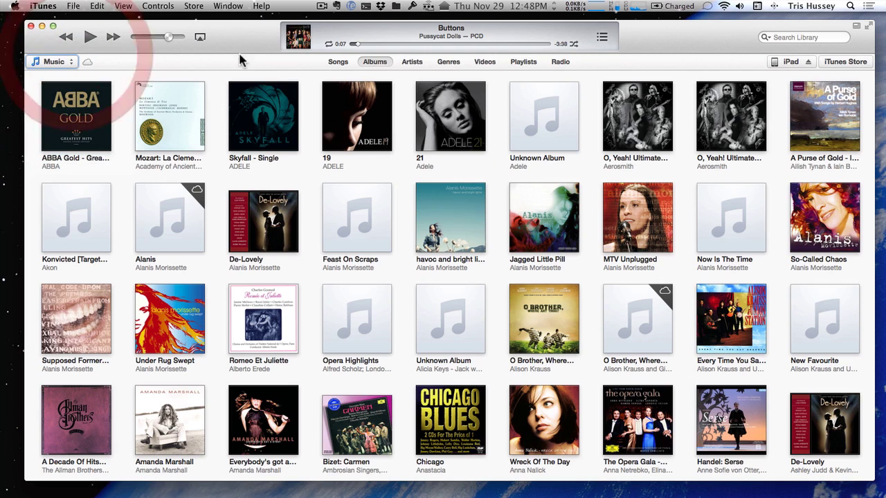
pyautogui.click(476, 62)
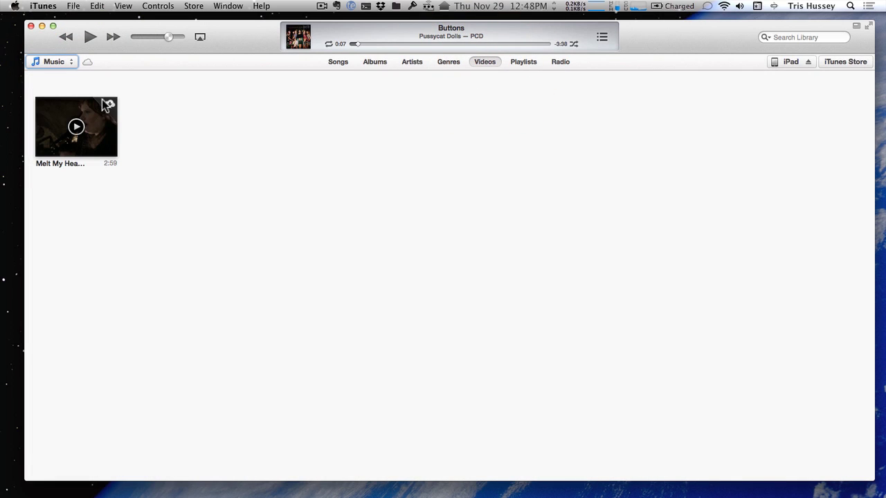
# Play the Melt My Heart to Stone video to 0:12, then close the player
pyautogui.click(77, 128)
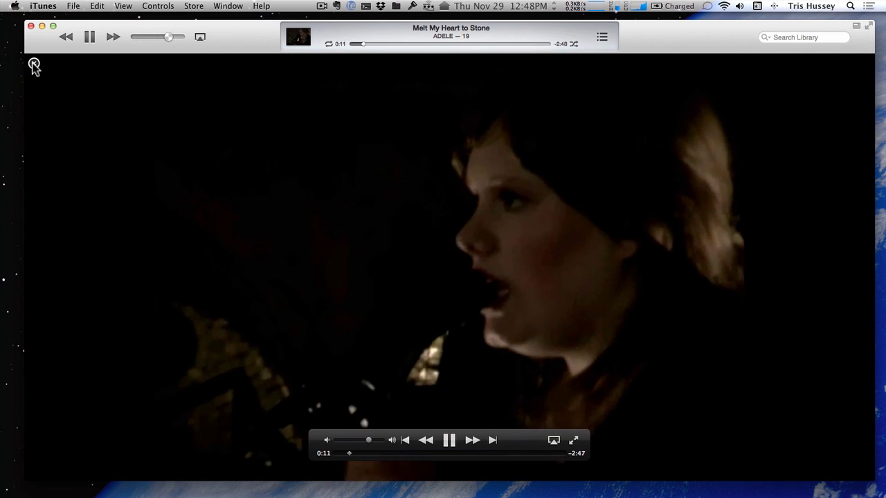
pyautogui.click(33, 65)
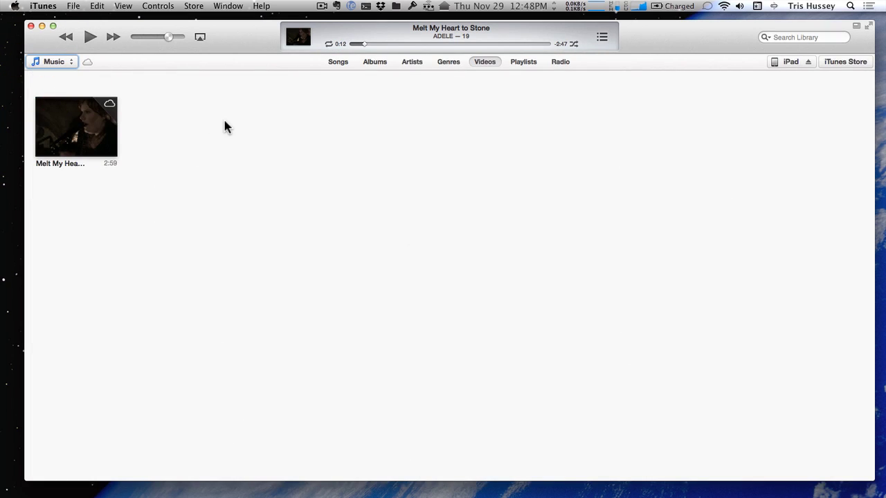
# Switch the Music library to the Songs list, then to the Albums grid
pyautogui.click(338, 62)
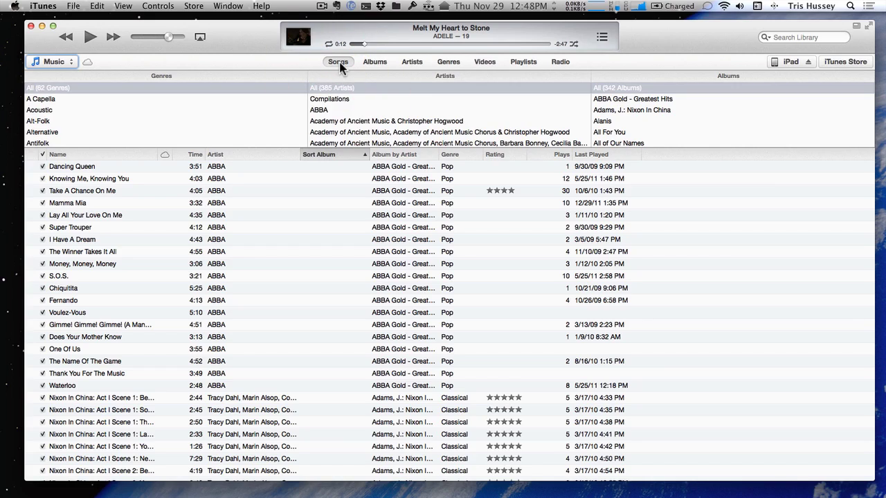
pyautogui.click(377, 61)
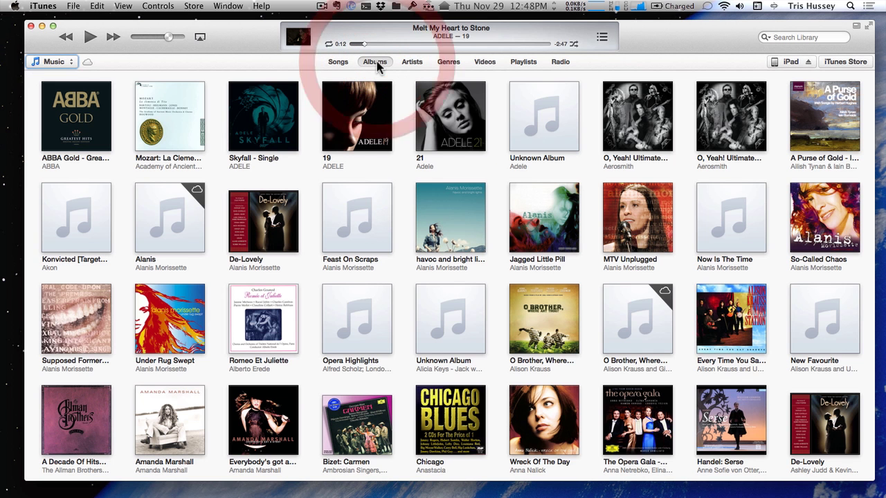